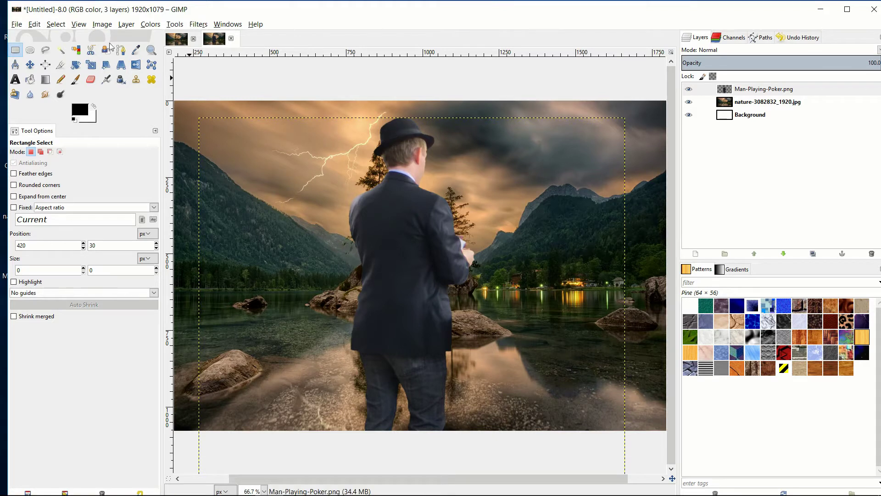
# Step: Nudge the Man-Playing-Poker.png layer left, then return it to the centre of the lake scene
pyautogui.press('m')
pyautogui.moveTo(396, 229); pyautogui.dragTo(311, 224)
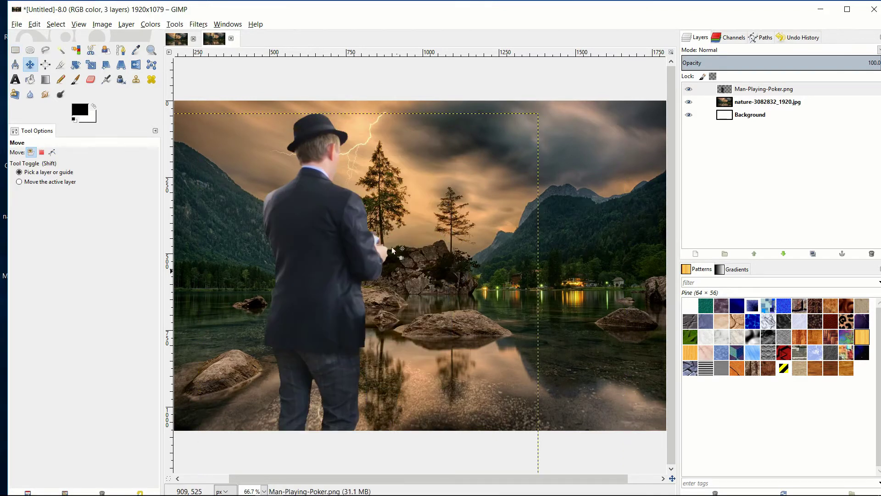
pyautogui.moveTo(317, 264); pyautogui.dragTo(397, 268)
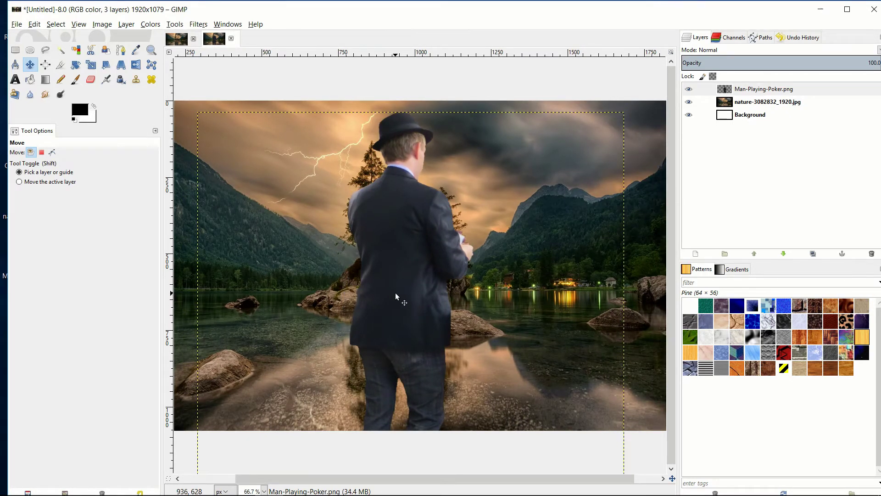
# Step: Pick the Free Select tool and zoom in on the jacket's lower edge above the trousers
pyautogui.click(45, 49)
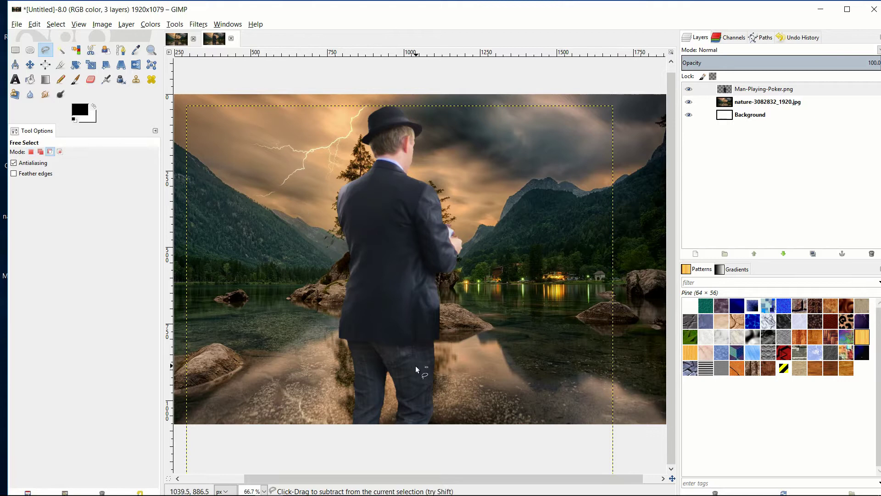
pyautogui.keyDown('ctrl'); pyautogui.scroll(2, 412, 366); pyautogui.keyUp('ctrl')
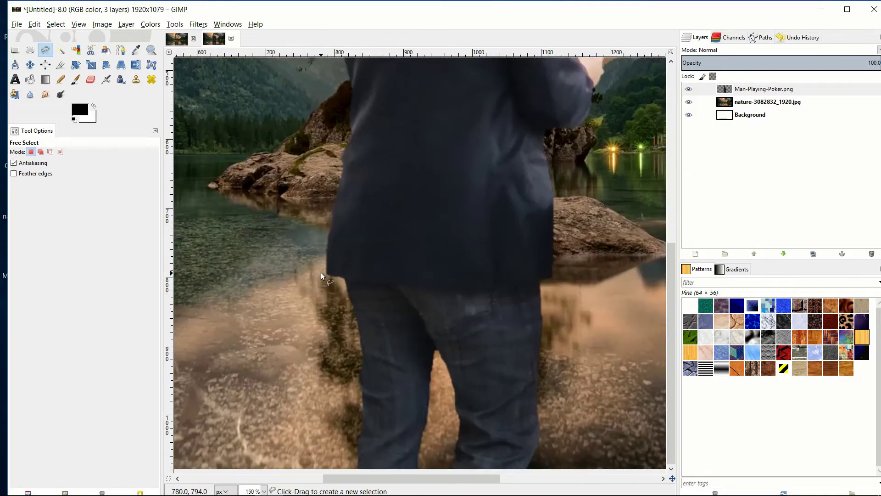
pyautogui.keyDown('ctrl'); pyautogui.scroll(-2, 289, 265); pyautogui.keyUp('ctrl')
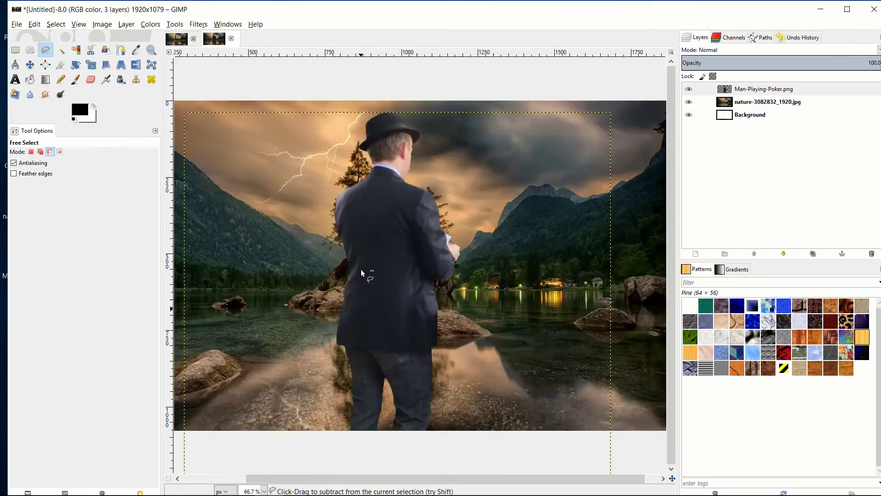
pyautogui.keyDown('ctrl'); pyautogui.scroll(1, 382, 277); pyautogui.keyUp('ctrl')
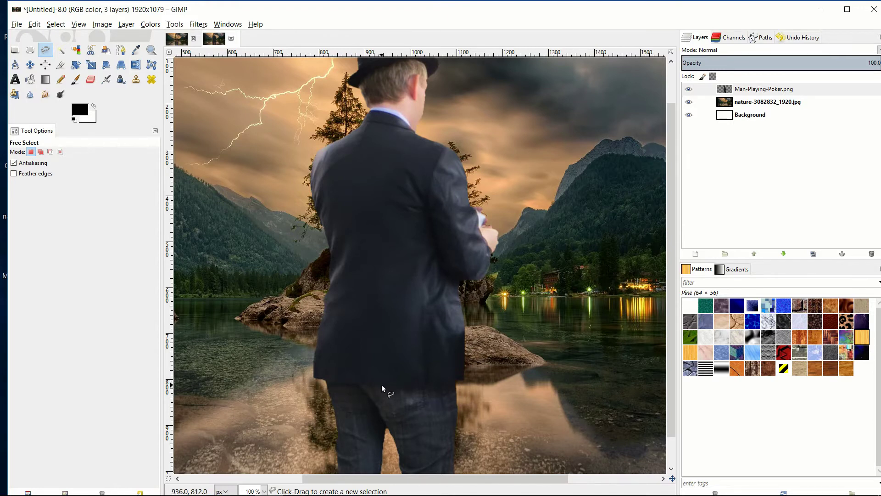
pyautogui.scroll(-2, 391, 373)
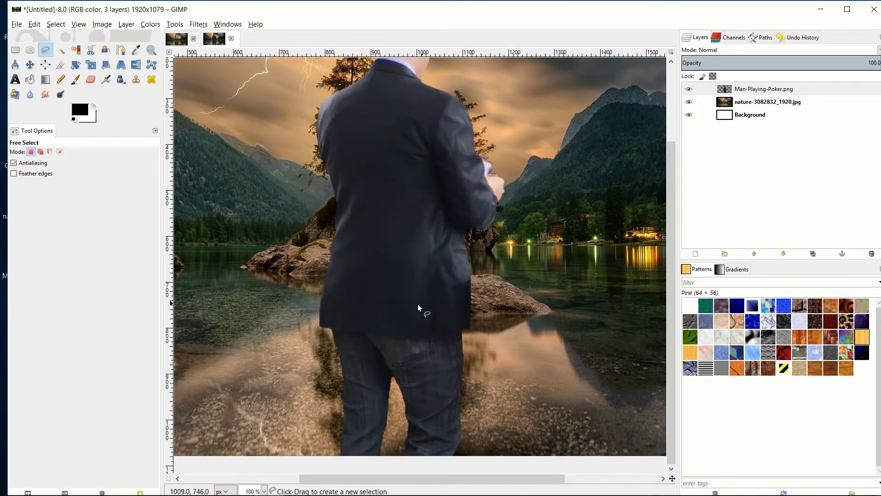
pyautogui.scroll(1, 416, 357)
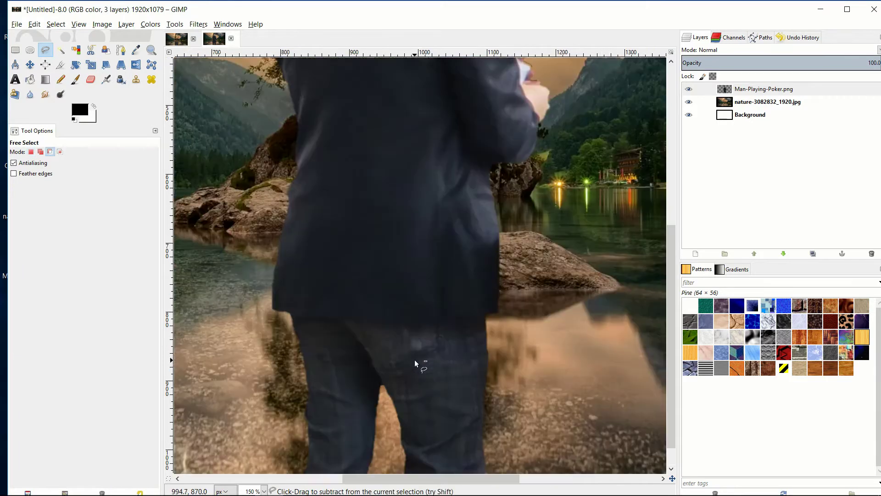
pyautogui.scroll(2, 501, 325)
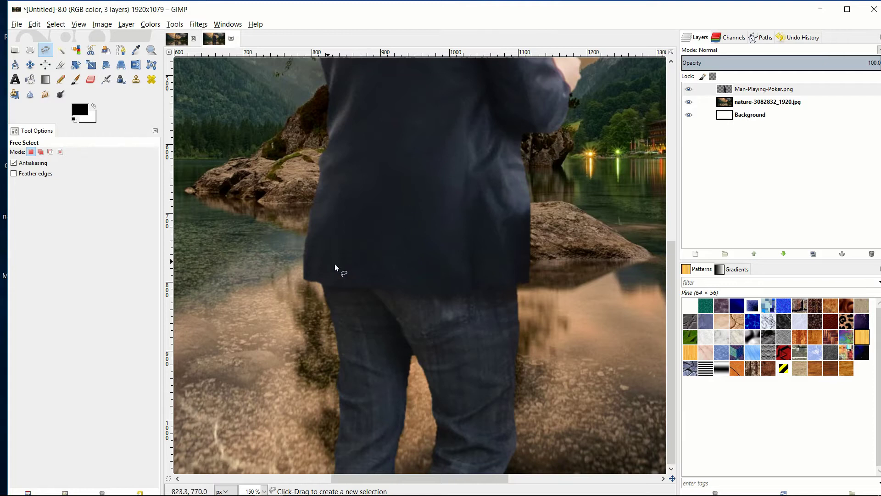
pyautogui.scroll(2, 291, 309)
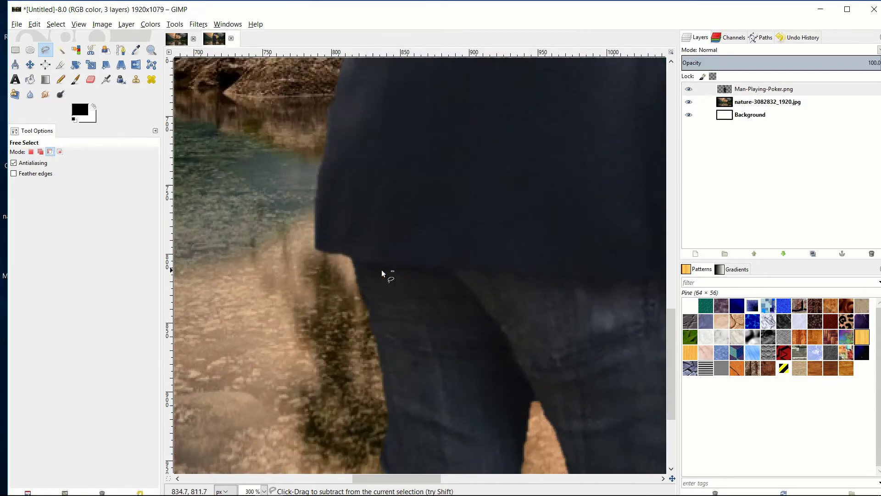
pyautogui.hscroll(4, 392, 269)
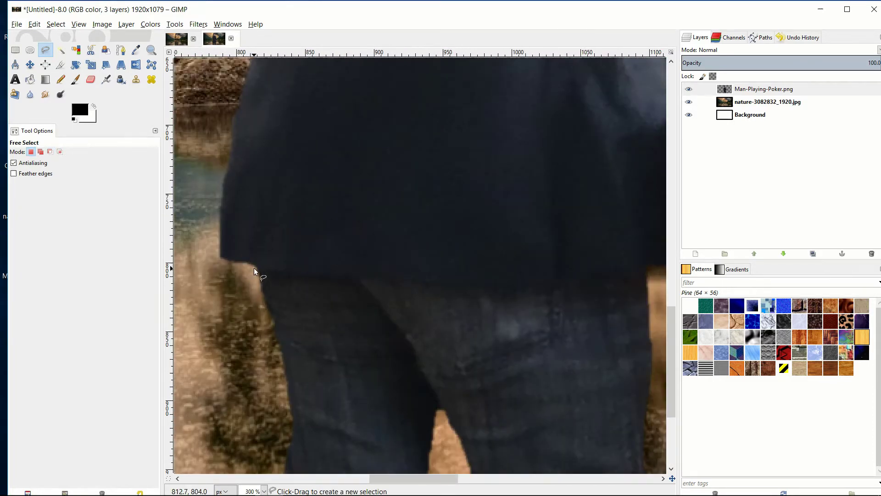
# Step: Trace outline points along the jacket hem from its left end to the right corner
pyautogui.click(255, 268)
pyautogui.click(297, 276)
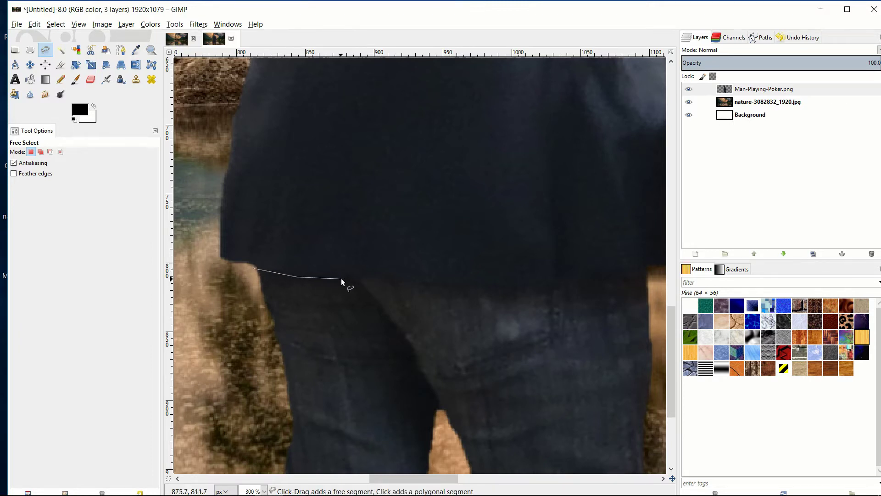
pyautogui.click(386, 278)
pyautogui.click(444, 283)
pyautogui.click(549, 285)
pyautogui.hscroll(2, 514, 286)
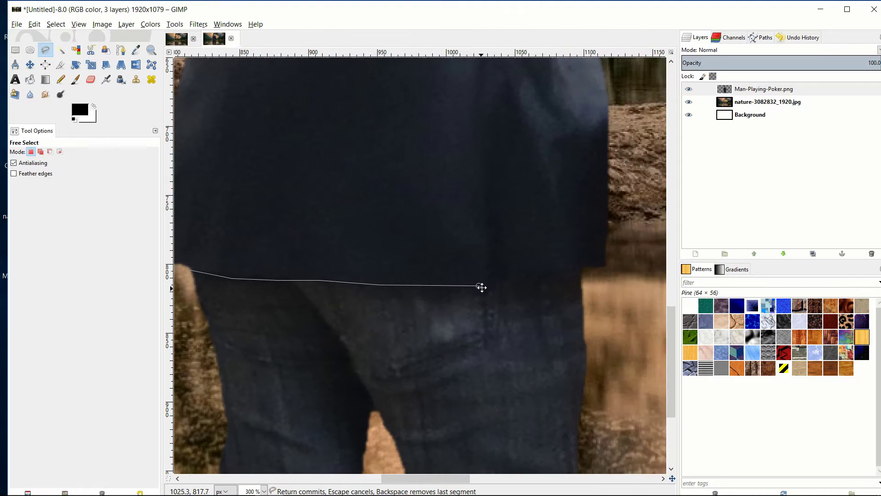
pyautogui.click(522, 277)
pyautogui.click(574, 270)
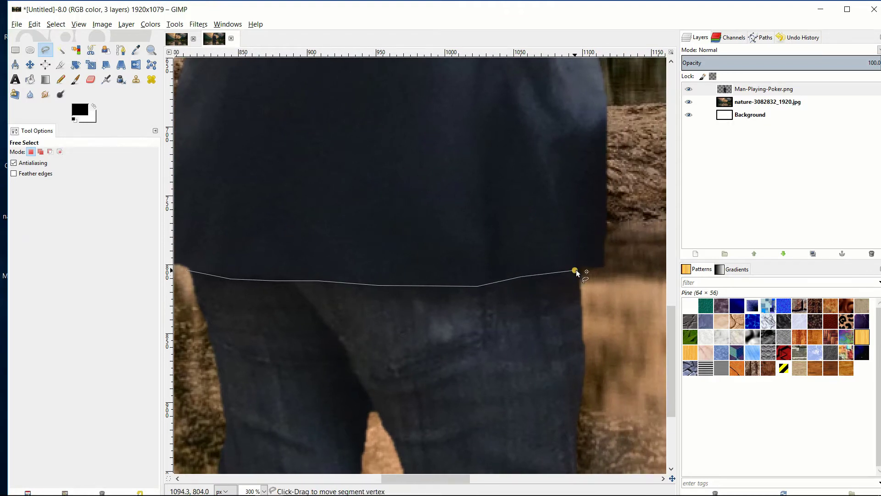
pyautogui.click(607, 264)
pyautogui.scroll(-2, 622, 285)
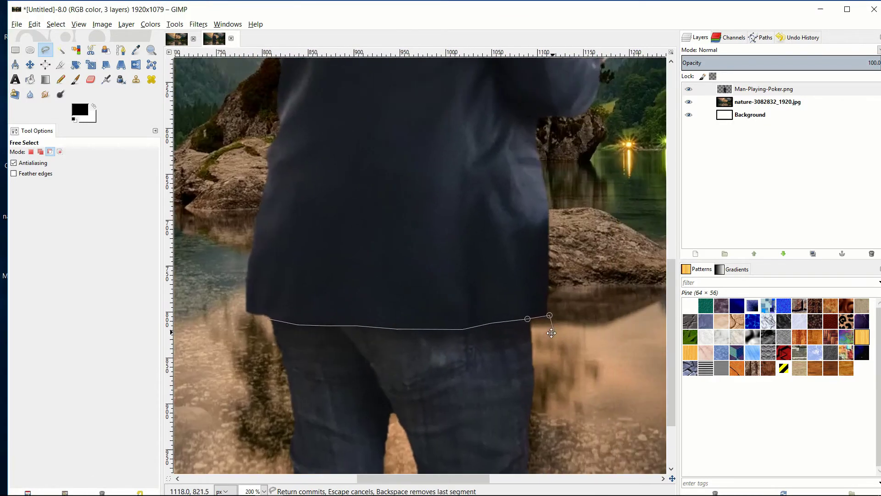
pyautogui.hscroll(2, 547, 336)
pyautogui.scroll(1, 547, 336)
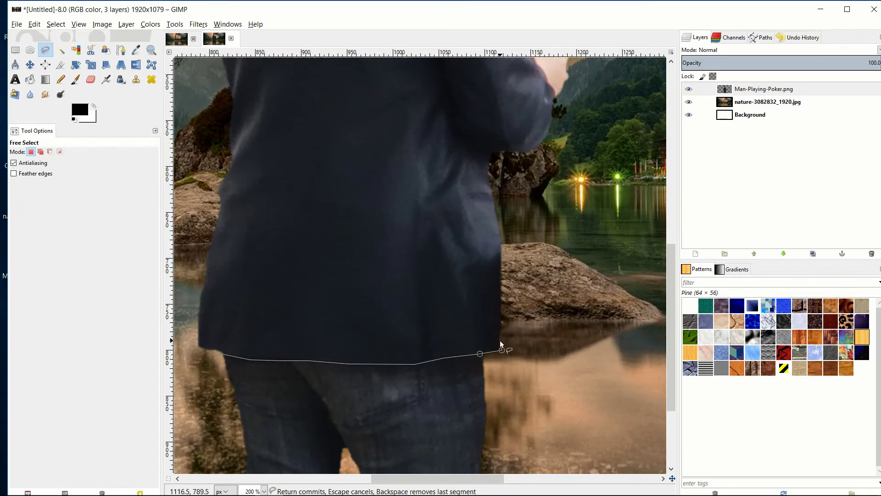
# Step: Extend the outline up the jacket's right side to where the sleeve meets the hand
pyautogui.click(510, 172)
pyautogui.hscroll(3, 555, 170)
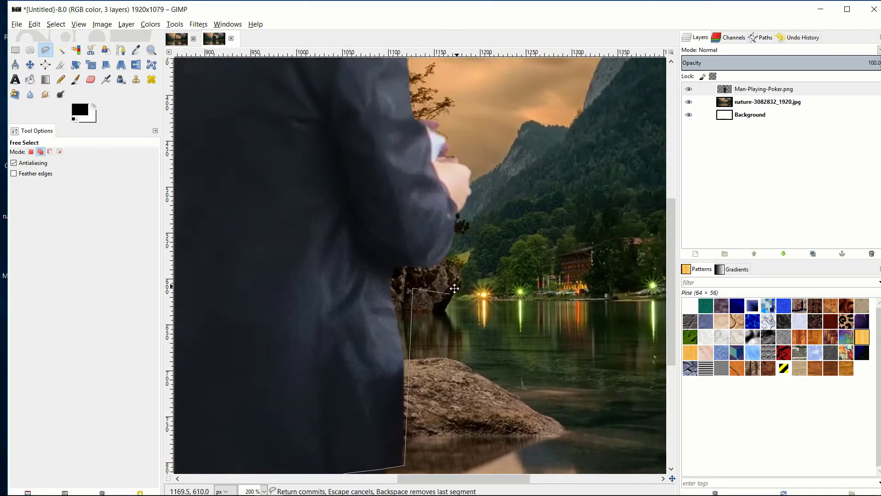
pyautogui.click(450, 161)
pyautogui.scroll(3, 463, 138)
pyautogui.click(461, 175)
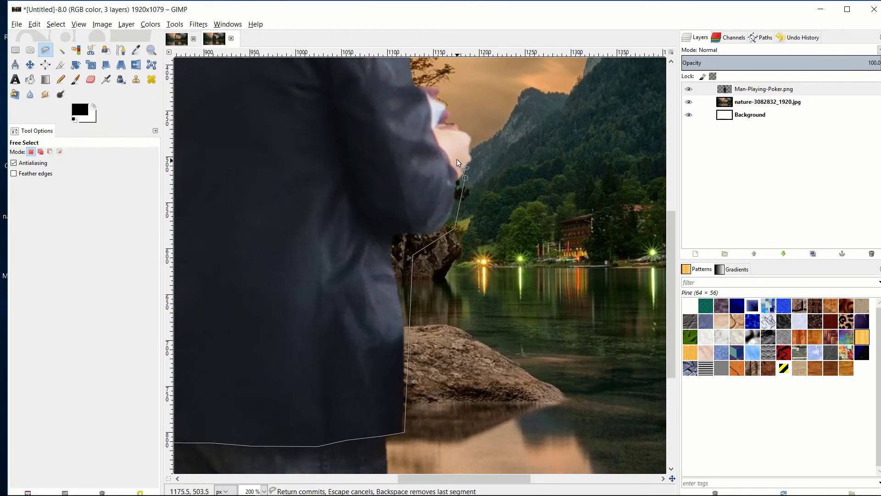
pyautogui.click(453, 154)
pyautogui.keyDown('ctrl'); pyautogui.scroll(1, 437, 132); pyautogui.keyUp('ctrl')
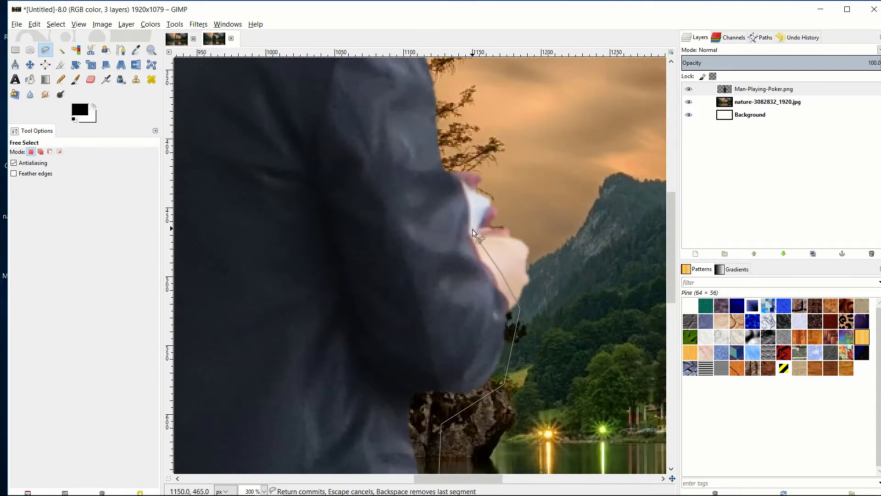
# Step: Carry the outline around the hand and up the sleeve edge to its top
pyautogui.click(472, 230)
pyautogui.click(470, 233)
pyautogui.click(471, 214)
pyautogui.click(470, 198)
pyautogui.click(464, 184)
pyautogui.click(445, 163)
pyautogui.scroll(5, 445, 164)
pyautogui.hscroll(-3, 445, 163)
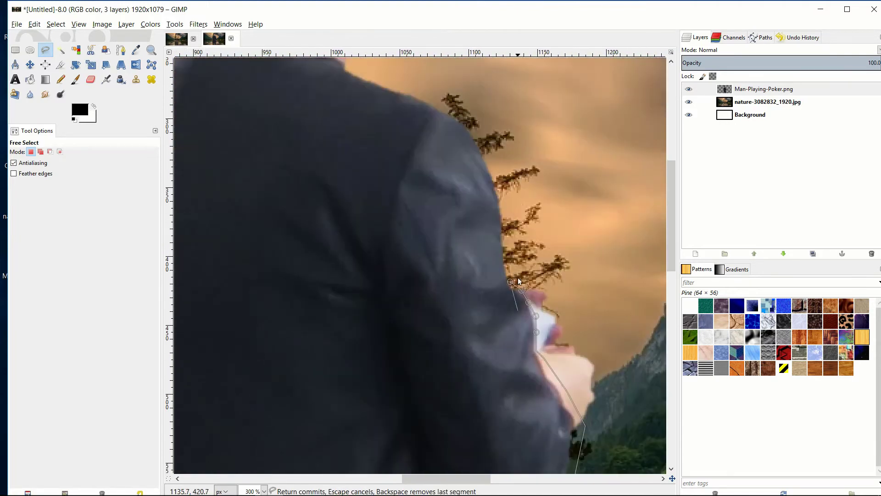
# Step: Trace the outline over the right shoulder, across the collar and to the left shoulder
pyautogui.click(505, 162)
pyautogui.click(460, 90)
pyautogui.scroll(6, 460, 91)
pyautogui.hscroll(-5, 460, 91)
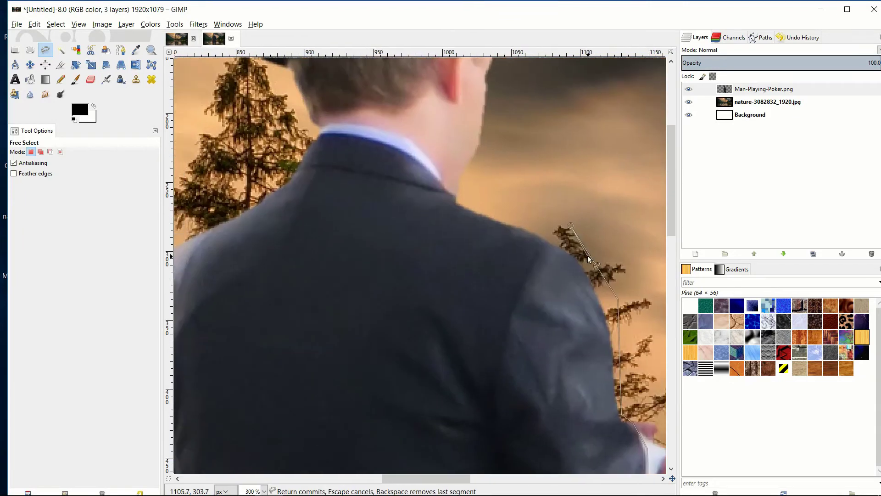
pyautogui.click(456, 193)
pyautogui.click(414, 156)
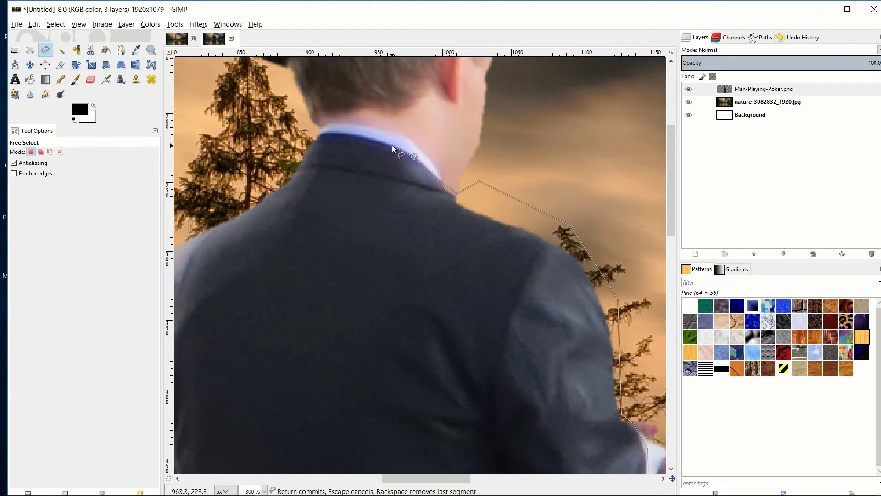
pyautogui.click(392, 145)
pyautogui.click(366, 137)
pyautogui.click(345, 132)
pyautogui.click(320, 133)
pyautogui.click(274, 150)
# Step: Continue the outline down the jacket's left edge
pyautogui.hscroll(-3, 312, 162)
pyautogui.scroll(-1, 312, 161)
pyautogui.hscroll(-2, 329, 160)
pyautogui.scroll(-2, 329, 161)
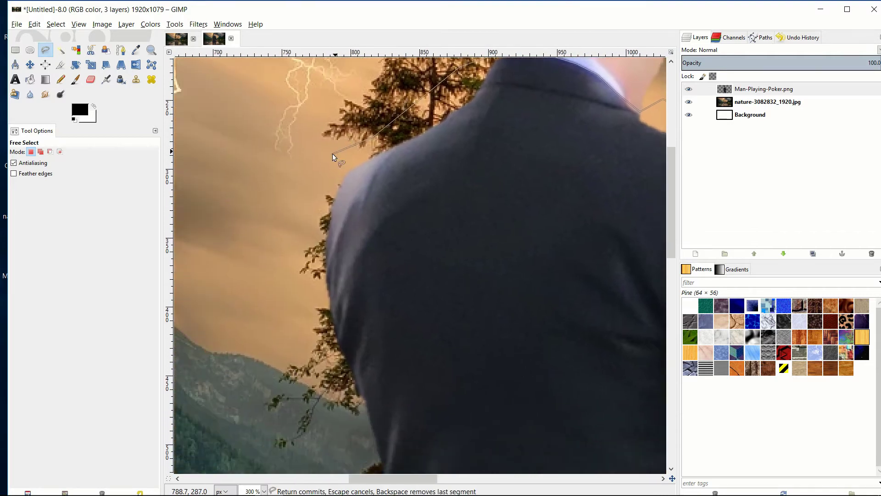
pyautogui.click(315, 187)
pyautogui.scroll(-2, 321, 216)
pyautogui.hscroll(-1, 322, 216)
pyautogui.click(335, 217)
pyautogui.scroll(-1, 342, 271)
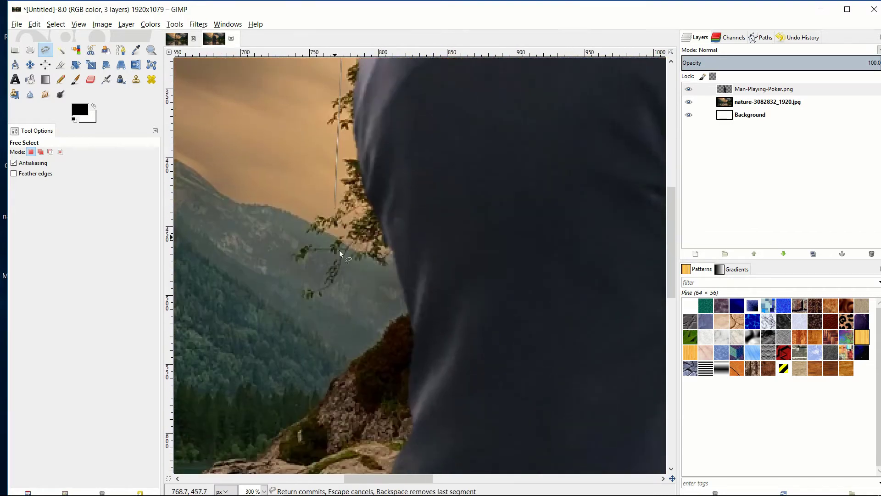
pyautogui.click(354, 290)
# Step: Trace down to the hem, close the outline at its start point and commit the selection
pyautogui.scroll(-1, 361, 297)
pyautogui.click(367, 439)
pyautogui.scroll(-3, 368, 438)
pyautogui.hscroll(-1, 367, 438)
pyautogui.click(349, 342)
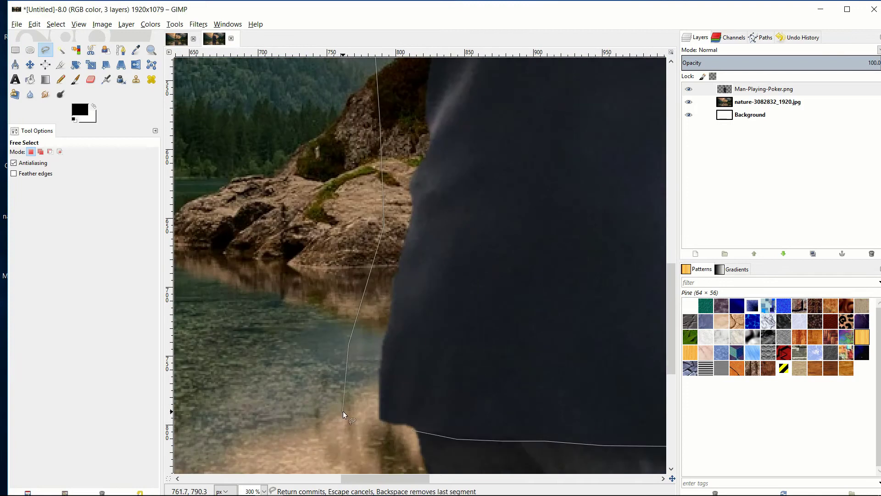
pyautogui.click(348, 413)
pyautogui.click(412, 430)
pyautogui.press('Return')
pyautogui.keyDown('ctrl'); pyautogui.scroll(-2, 502, 362); pyautogui.keyUp('ctrl')
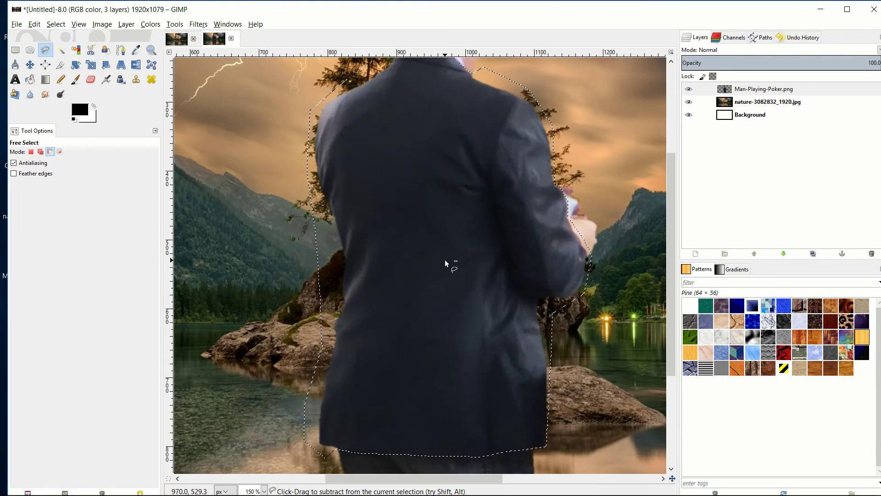
# Step: Cut the selected jacket, add a new layer named Layer, and paste and anchor the jacket onto it
pyautogui.hotkey('ctrl', 'x')
pyautogui.keyDown('ctrl'); pyautogui.scroll(-1, 615, 213); pyautogui.keyUp('ctrl')
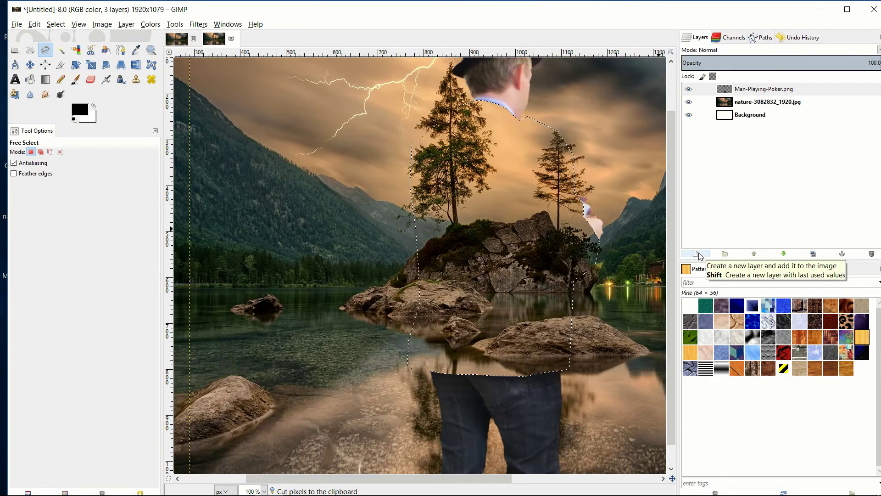
pyautogui.click(699, 253)
pyautogui.click(714, 341)
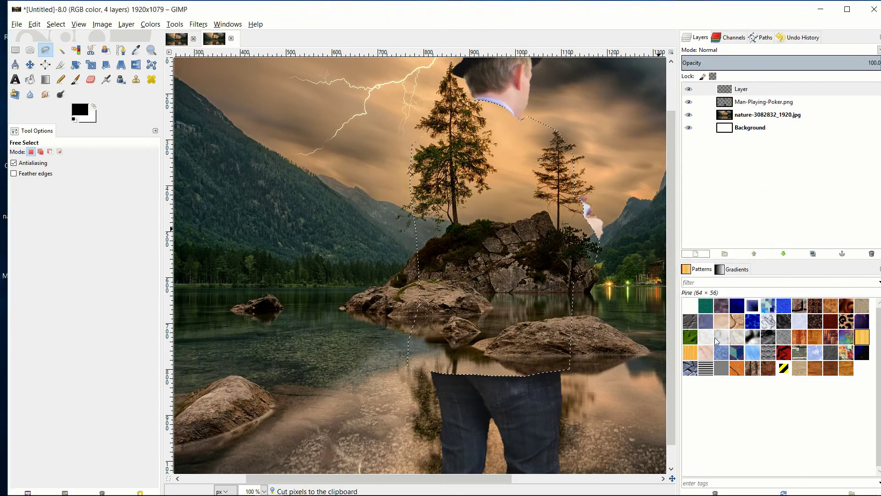
pyautogui.hotkey('ctrl', 'v')
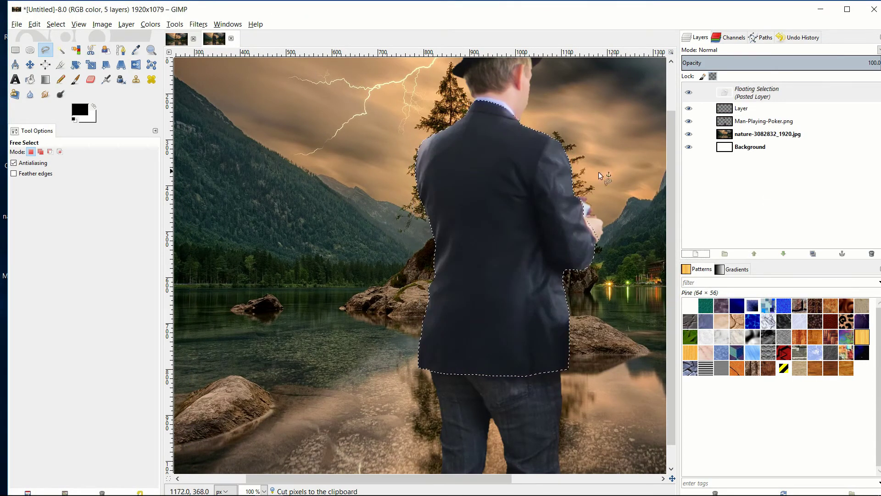
pyautogui.hscroll(3, 607, 177)
pyautogui.click(15, 50)
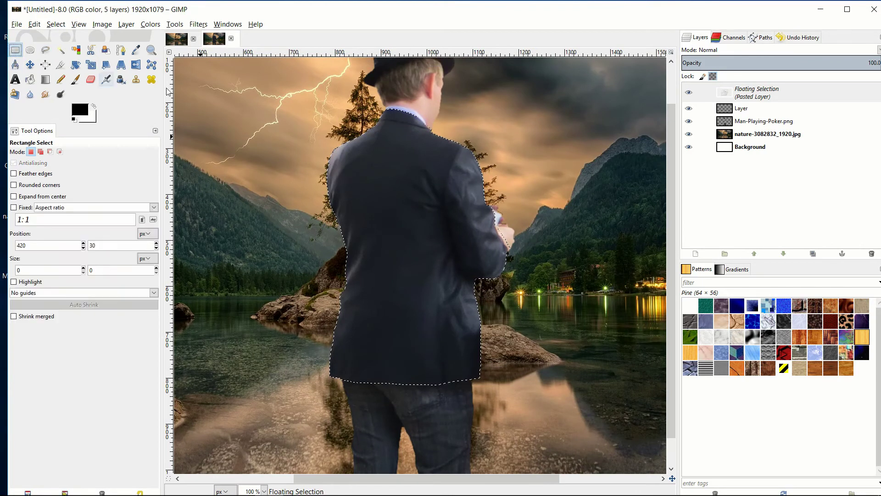
pyautogui.click(454, 111)
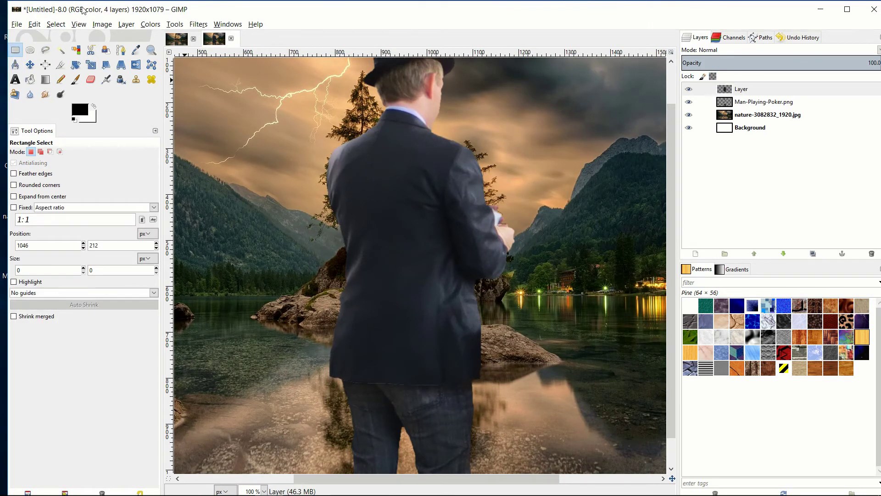
# Step: Select the jacket on Layer with Select by Color, settling on a threshold of 128.7
pyautogui.click(76, 50)
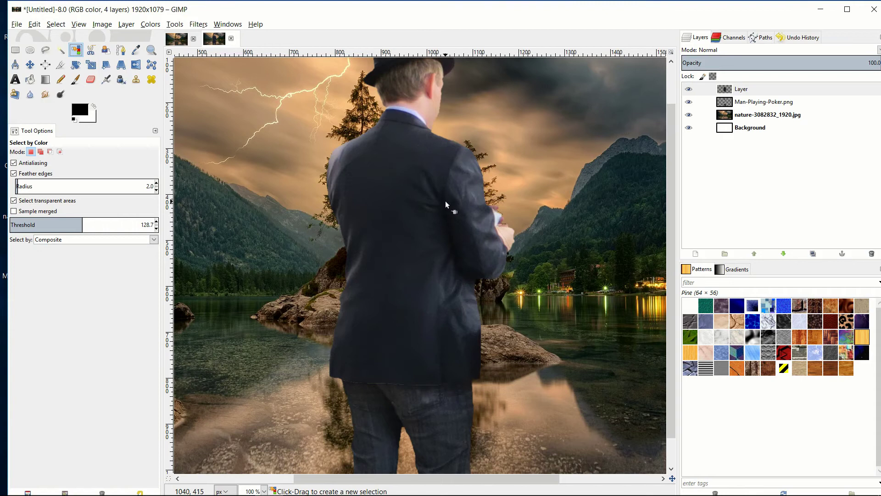
pyautogui.click(409, 239)
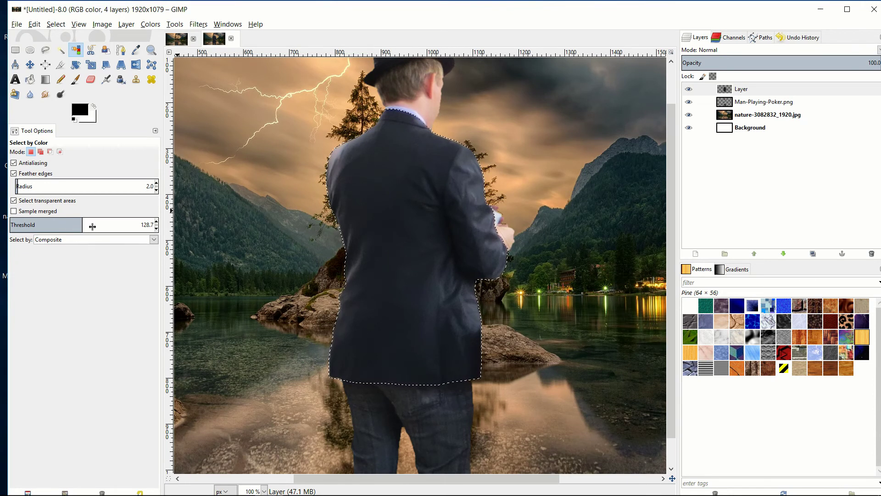
pyautogui.moveTo(97, 219); pyautogui.dragTo(43, 221)
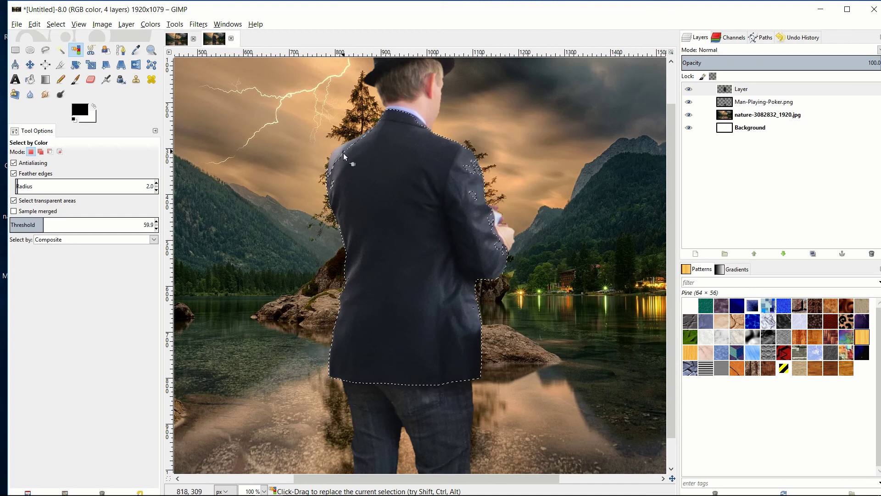
pyautogui.moveTo(343, 160); pyautogui.dragTo(312, 222)
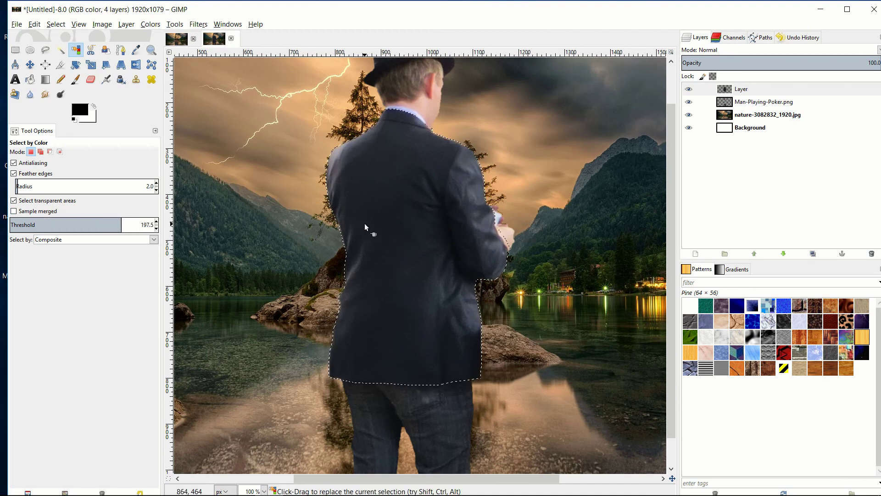
pyautogui.click(82, 222)
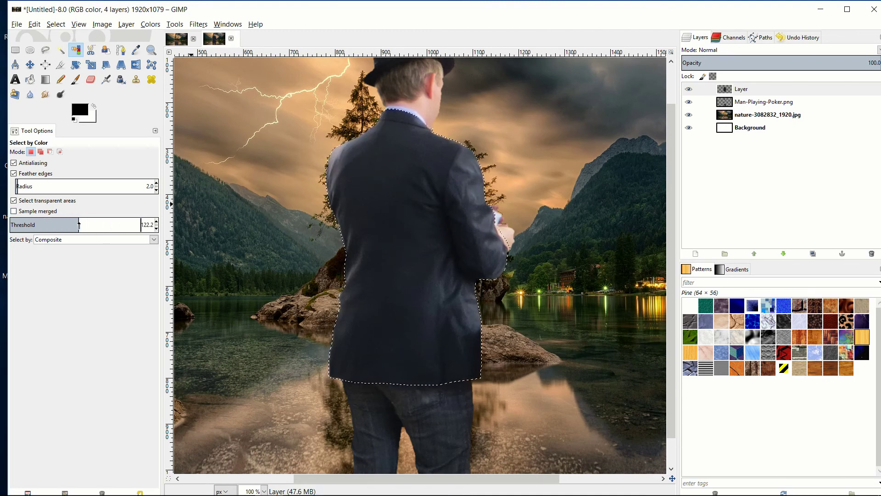
pyautogui.click(397, 246)
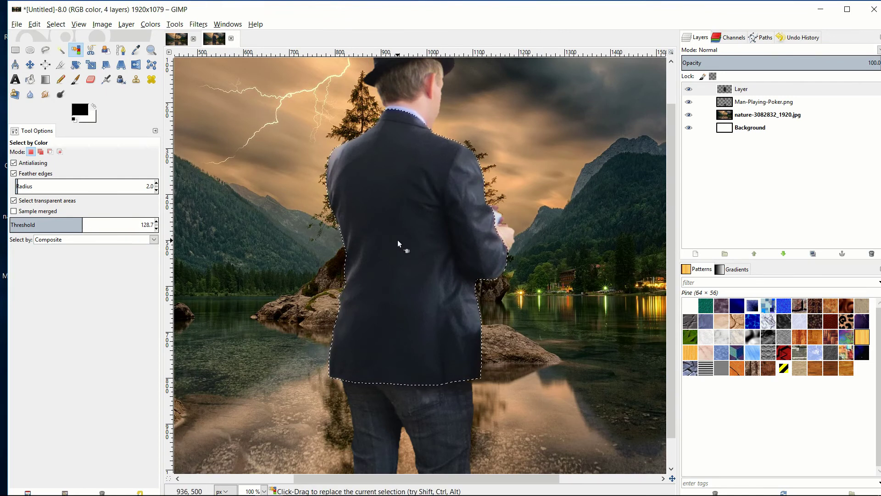
# Step: Cut the colour-selected jacket and paste it, anchored, onto a new Layer #1
pyautogui.hotkey('ctrl', 'x')
pyautogui.click(702, 253)
pyautogui.click(705, 339)
pyautogui.hotkey('ctrl', 'v')
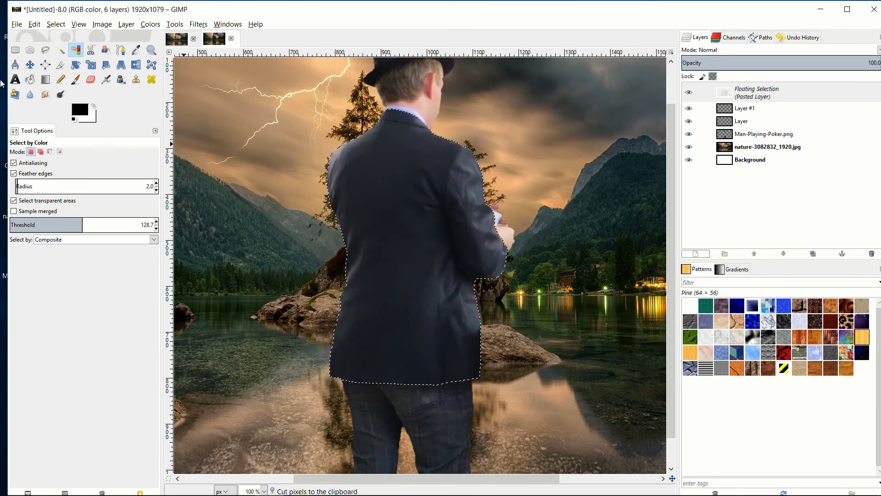
pyautogui.hotkey('ctrl', 'h')
pyautogui.press('r')
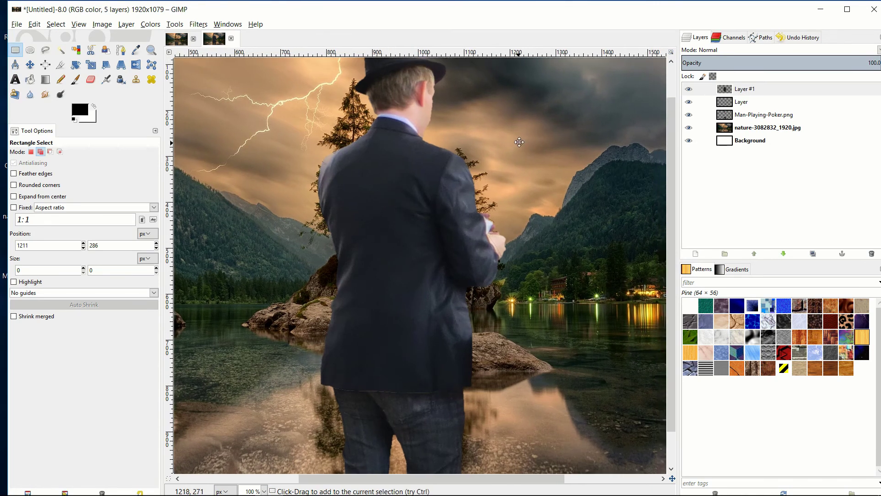
# Step: Add a 'Grayscale copy of layer' mask to Layer #1 so the landscape shows through
pyautogui.scroll(1, 528, 134)
pyautogui.hscroll(1, 528, 135)
pyautogui.rightClick(758, 90)
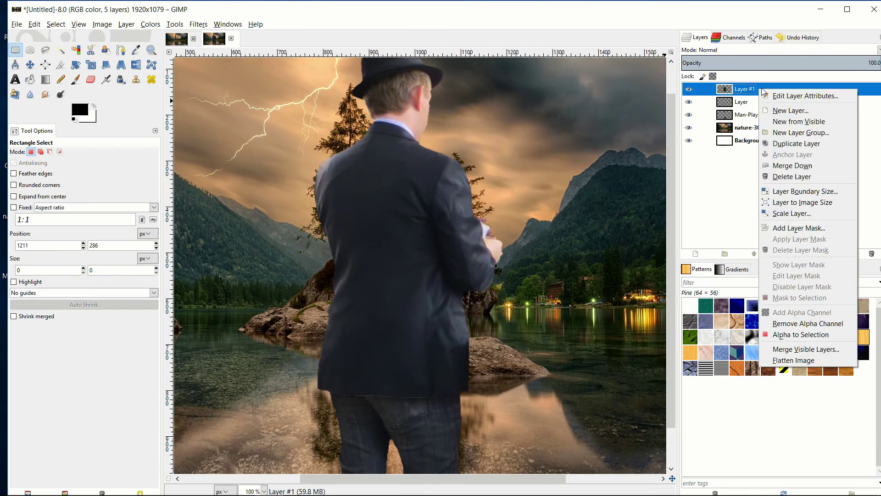
pyautogui.click(799, 230)
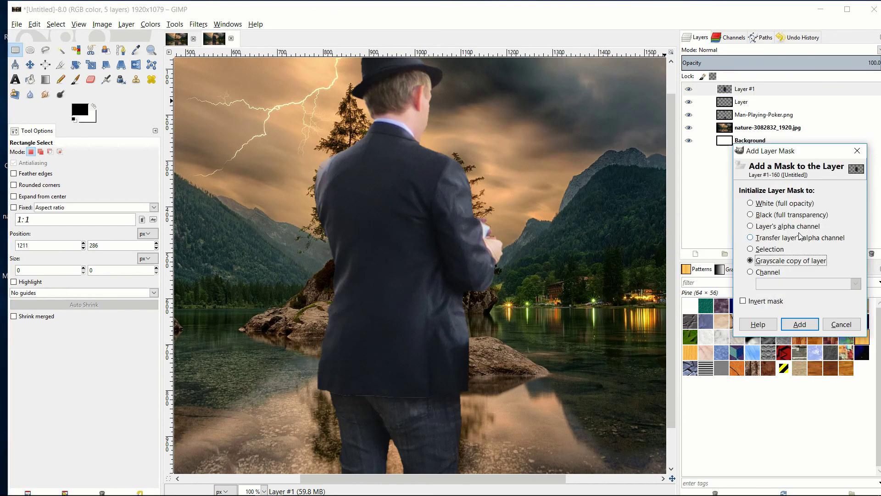
pyautogui.click(789, 261)
pyautogui.click(799, 324)
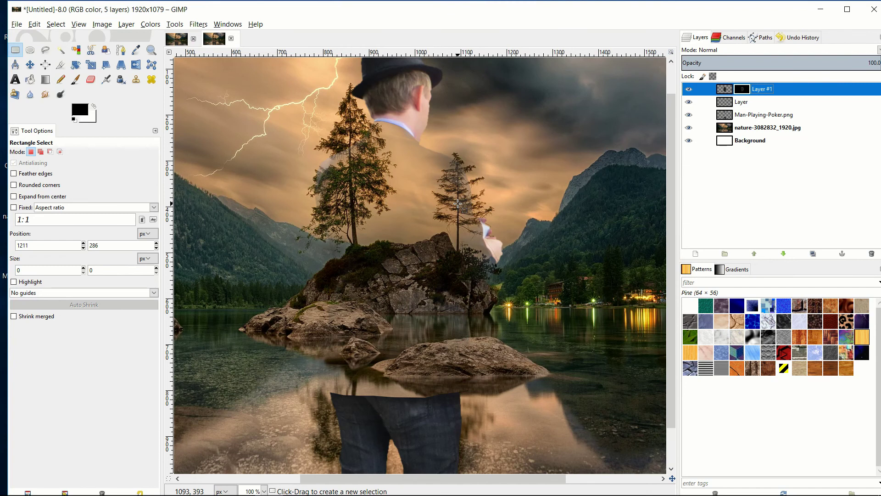
pyautogui.scroll(-1, 500, 303)
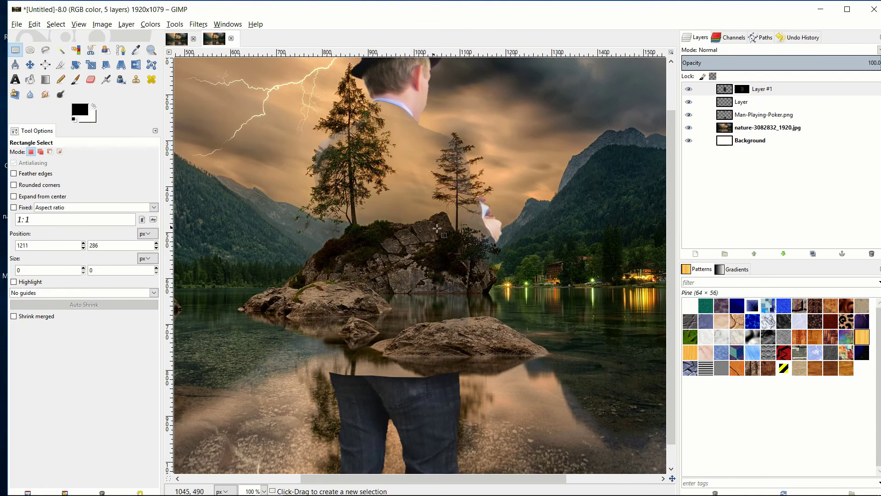
pyautogui.scroll(-1, 451, 250)
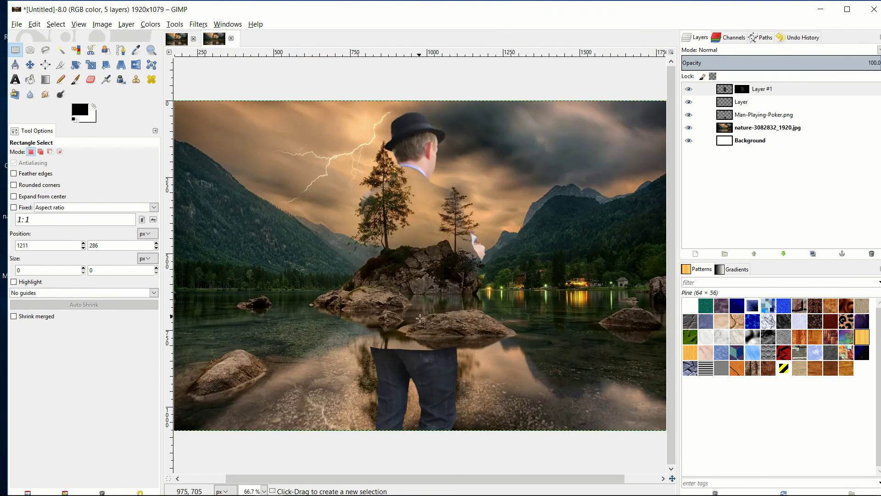